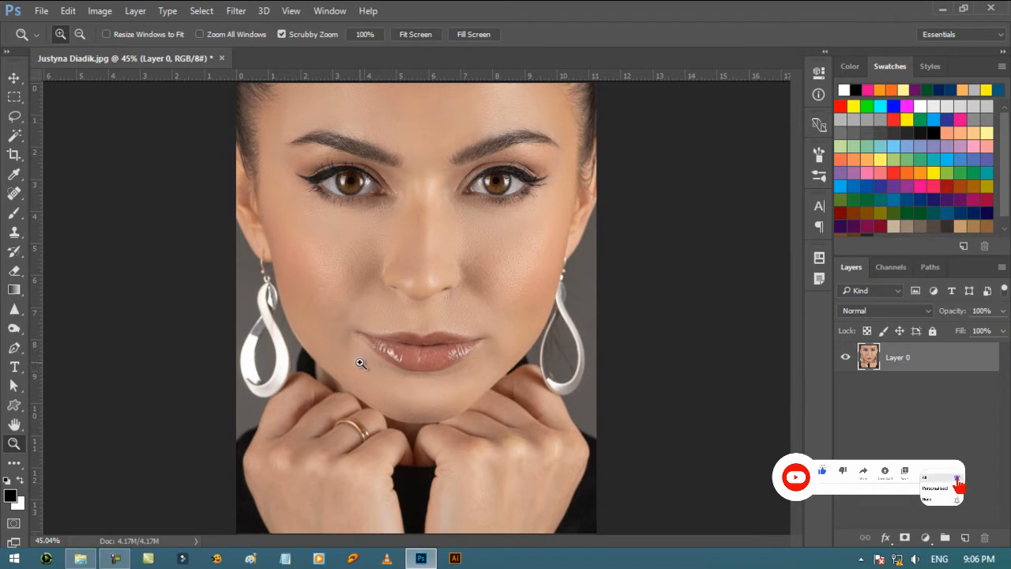
Step: Duplicate Layer 0, with the portrait enlarged to 200% on the eye and eyebrow
{"action": "left_click", "coordinate": [349, 180]}
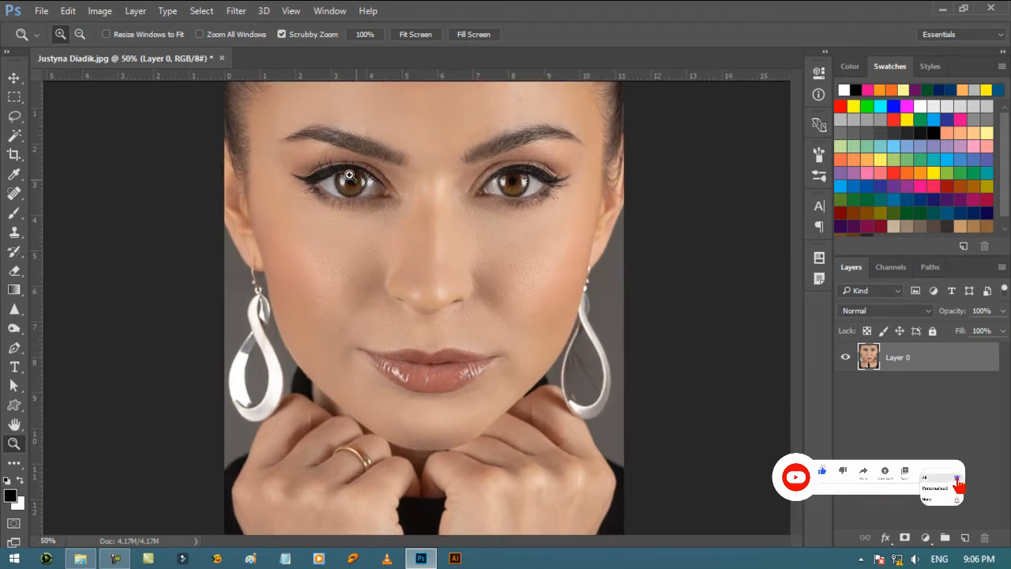
{"action": "left_click", "coordinate": [353, 174]}
{"action": "left_click", "coordinate": [357, 162]}
{"action": "left_click", "coordinate": [359, 158]}
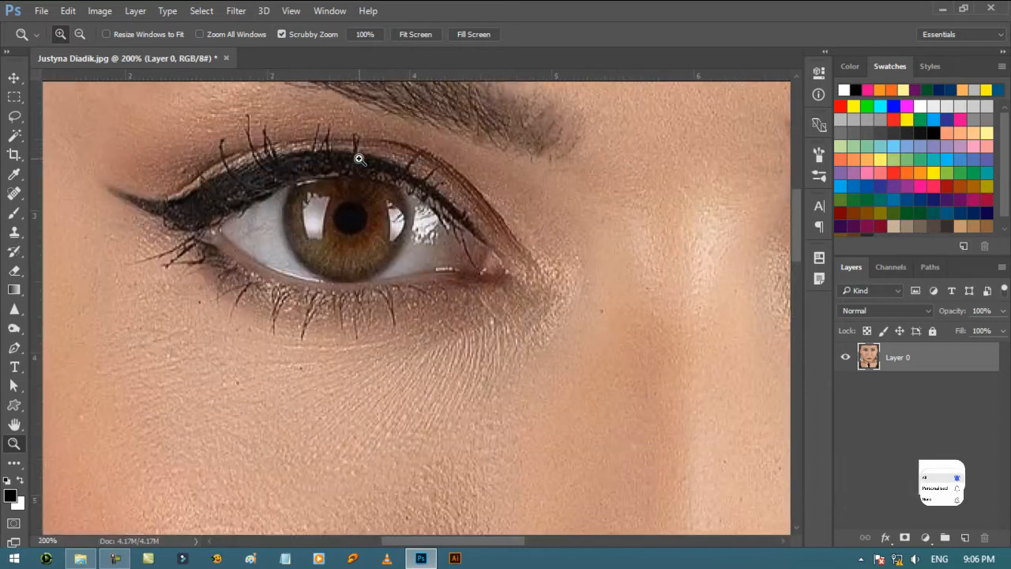
{"action": "left_click_drag", "start_coordinate": [794, 252], "coordinate": [793, 233]}
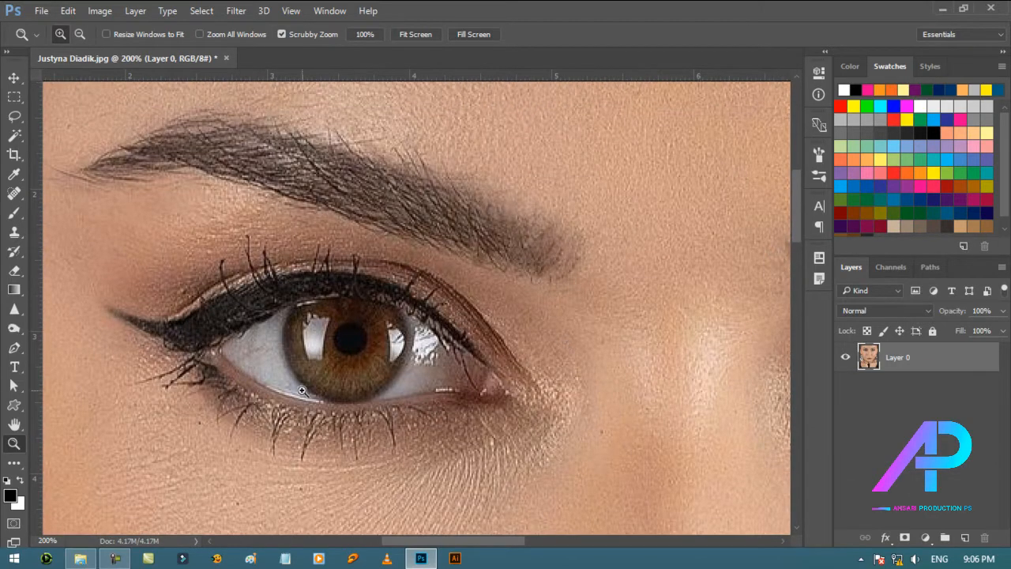
{"action": "left_click", "coordinate": [17, 81]}
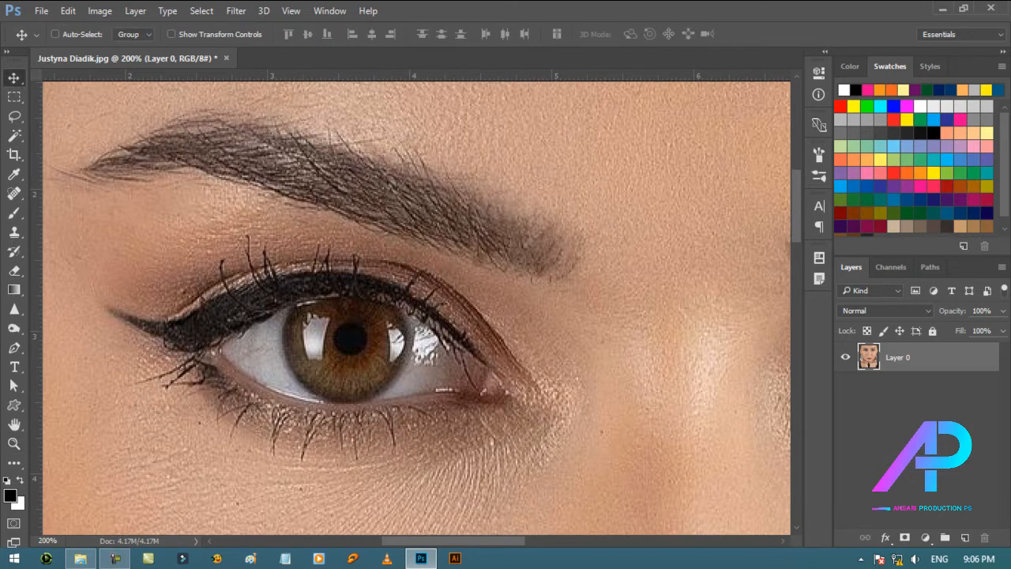
{"action": "left_click_drag", "start_coordinate": [967, 367], "coordinate": [967, 536]}
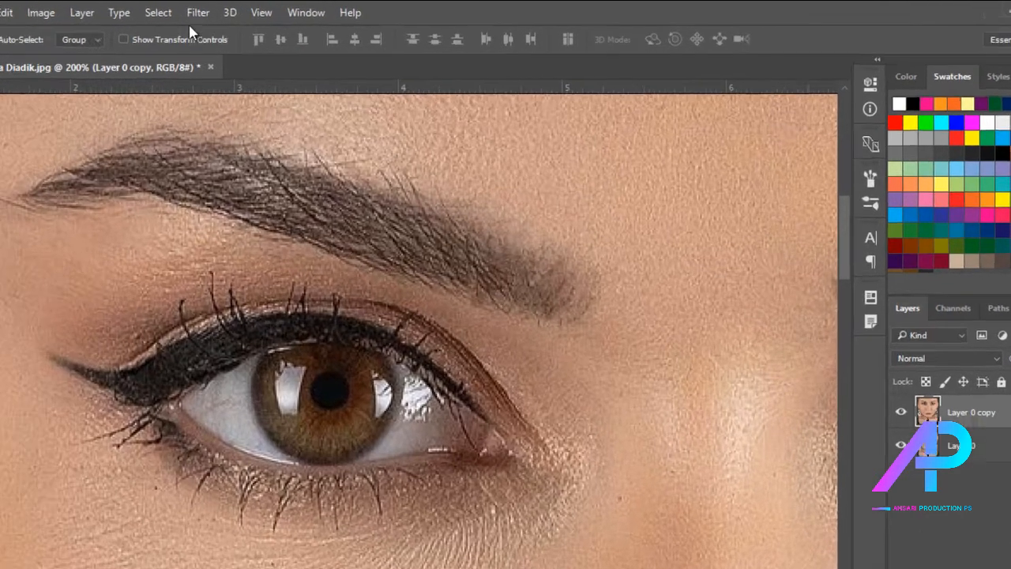
Step: Start the High Pass filter on the duplicated layer and set its radius to 1.4 pixels
{"action": "left_click", "coordinate": [236, 10]}
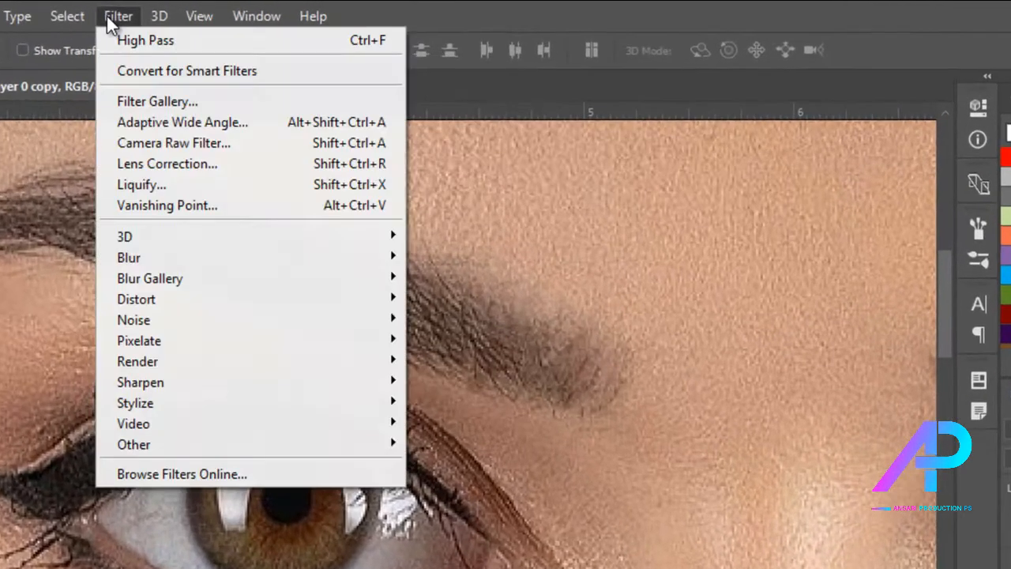
{"action": "mouse_move", "coordinate": [203, 446]}
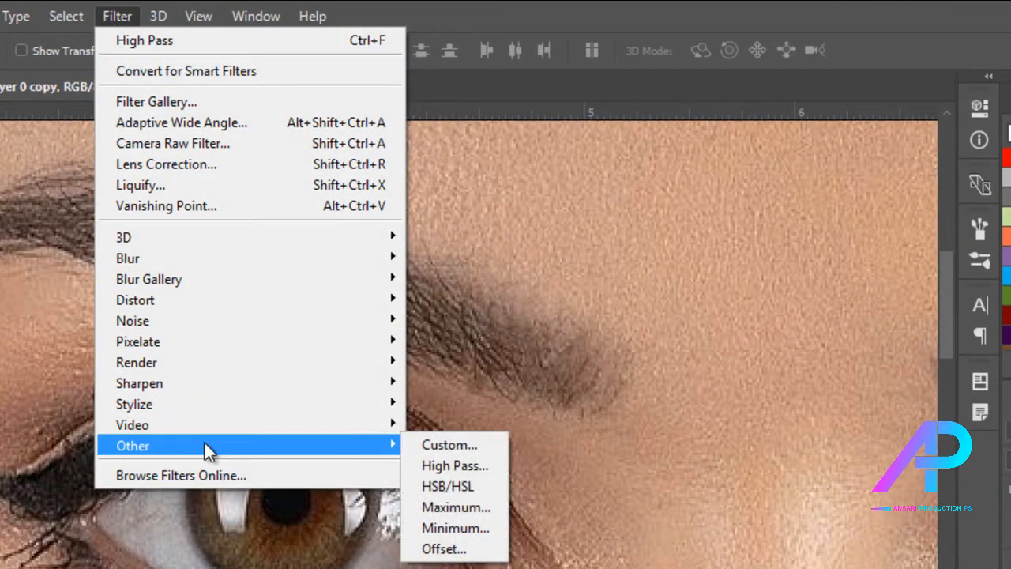
{"action": "left_click", "coordinate": [444, 464]}
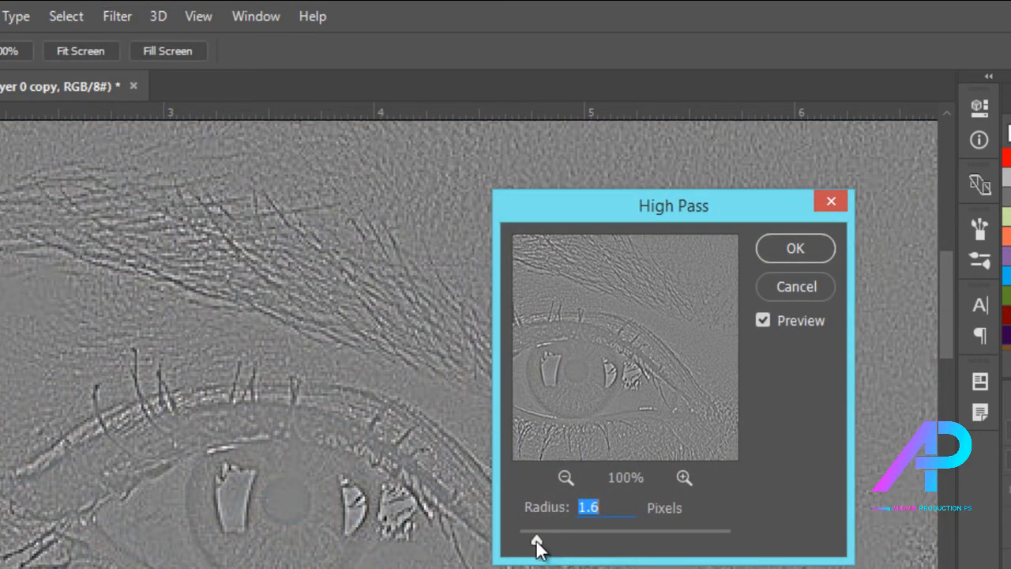
{"action": "left_click_drag", "start_coordinate": [536, 540], "coordinate": [518, 541]}
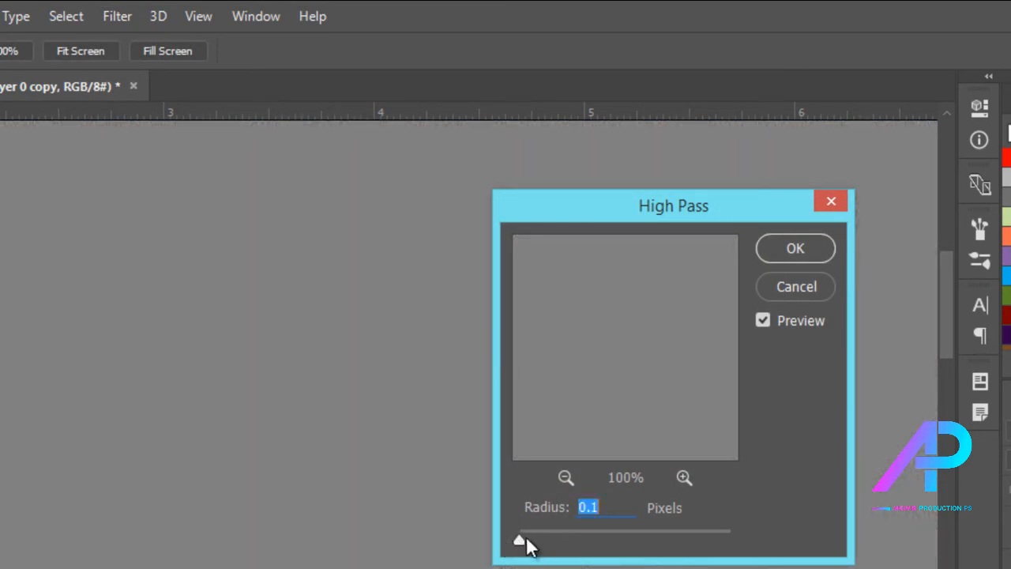
{"action": "left_click_drag", "start_coordinate": [522, 541], "coordinate": [528, 541]}
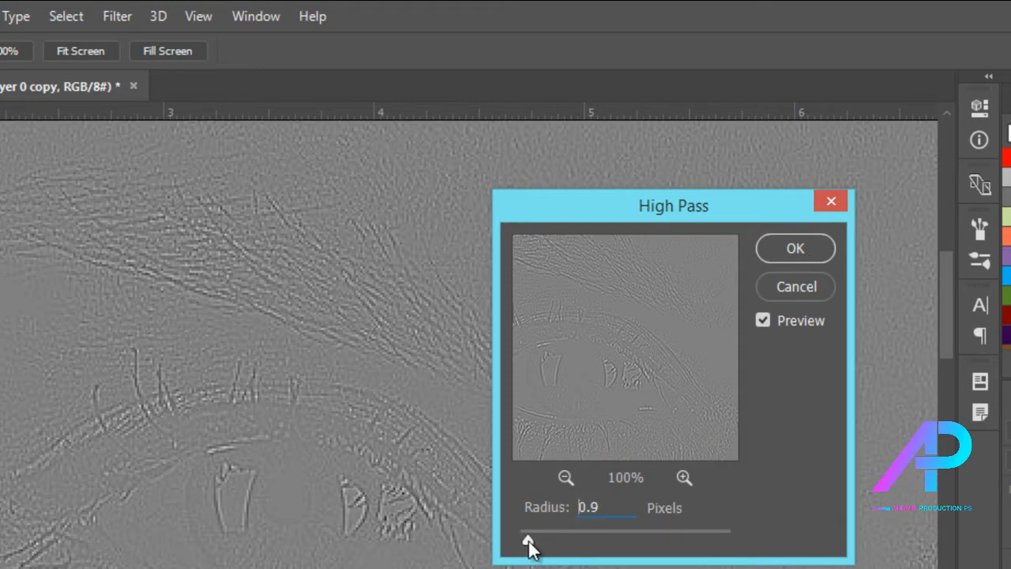
{"action": "left_click_drag", "start_coordinate": [611, 402], "coordinate": [656, 374]}
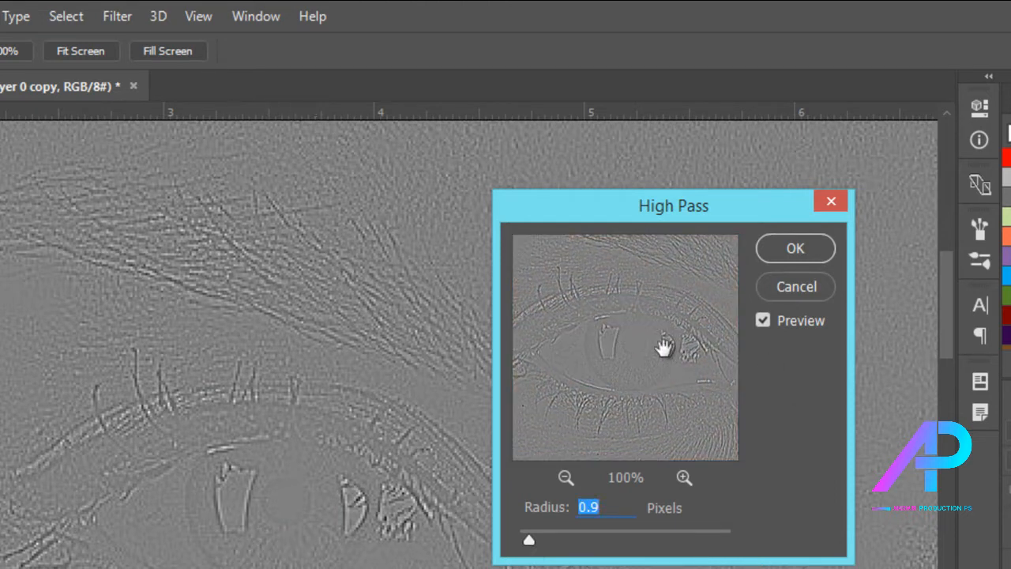
{"action": "left_click", "coordinate": [529, 543]}
{"action": "left_click_drag", "start_coordinate": [529, 543], "coordinate": [535, 542]}
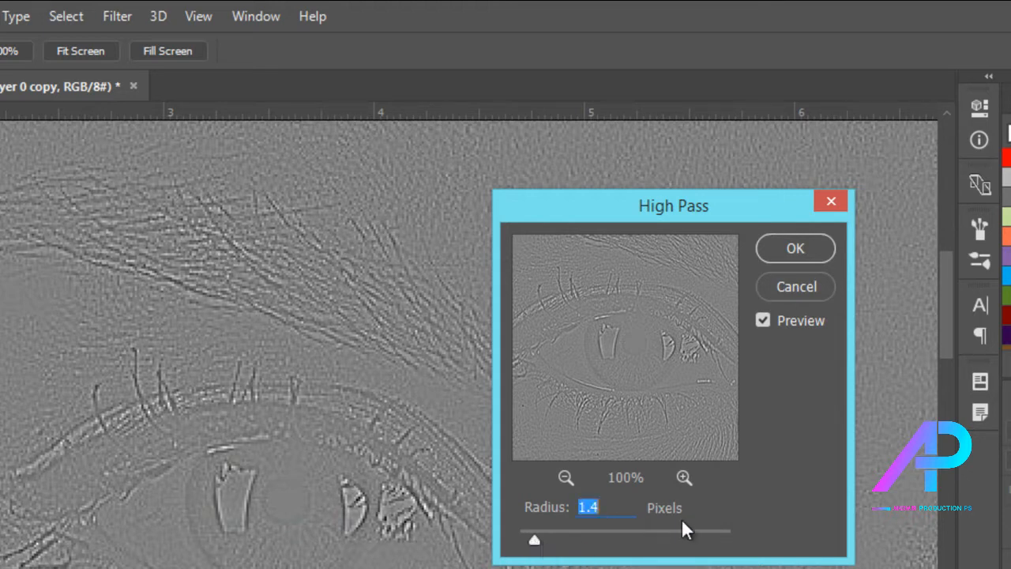
Step: Fine-tune the High Pass radius to slightly below 1.9 pixels while checking the iris in the preview, and apply the filter
{"action": "left_click", "coordinate": [683, 477]}
{"action": "left_click_drag", "start_coordinate": [682, 417], "coordinate": [677, 417]}
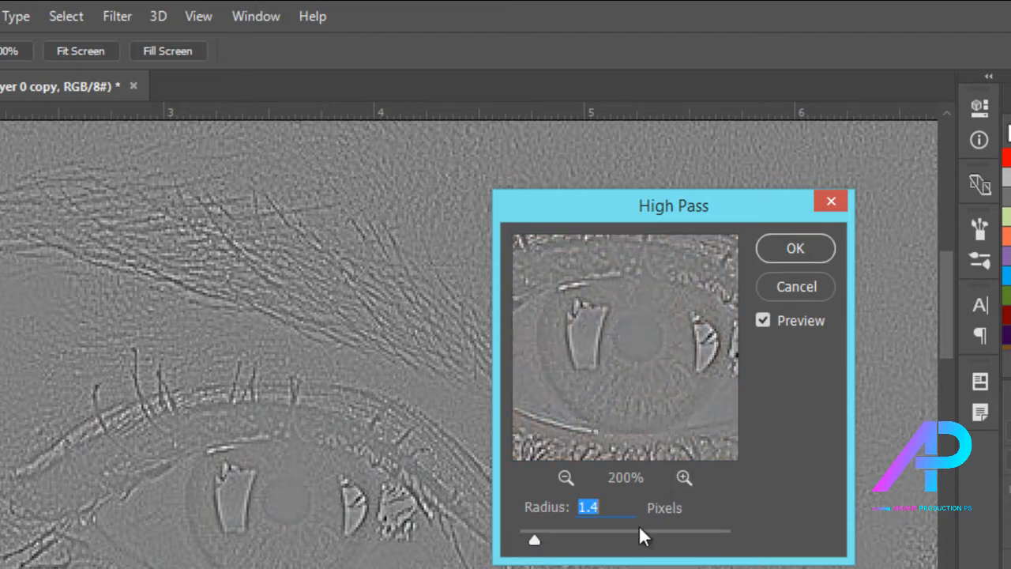
{"action": "left_click_drag", "start_coordinate": [535, 537], "coordinate": [540, 537]}
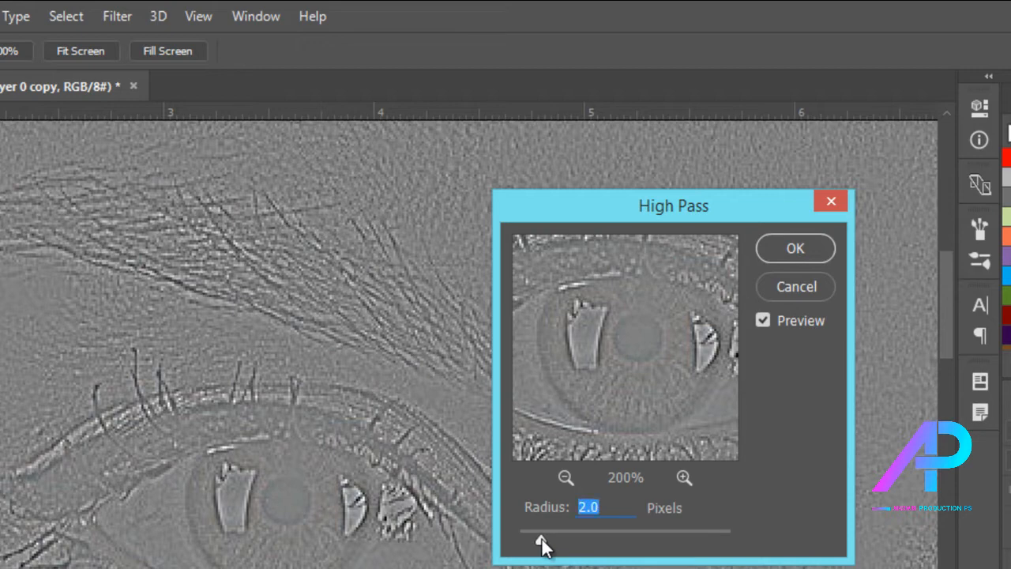
{"action": "left_click_drag", "start_coordinate": [540, 537], "coordinate": [540, 537]}
{"action": "left_click", "coordinate": [565, 479]}
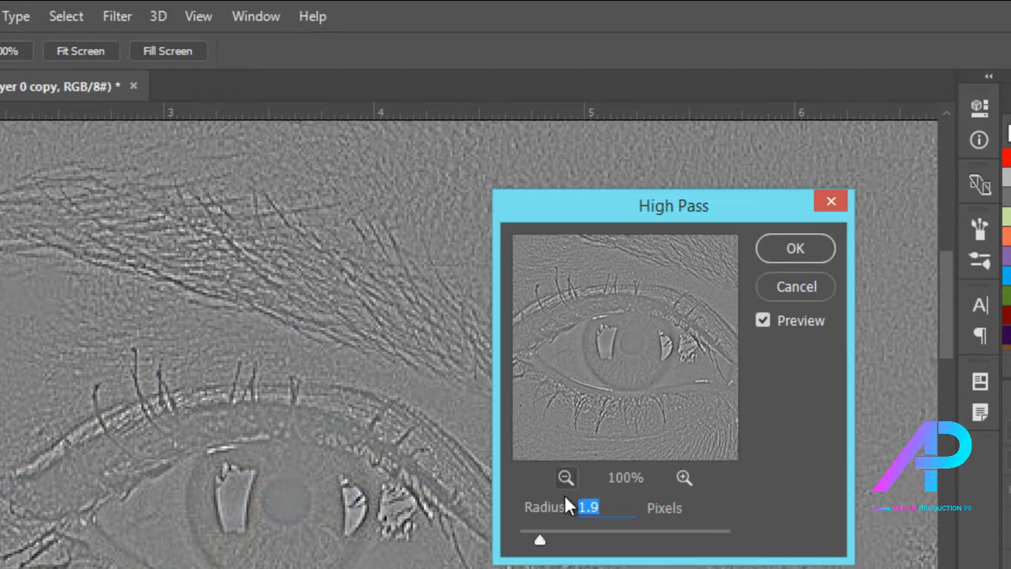
{"action": "mouse_move", "coordinate": [610, 426]}
{"action": "left_mouse_down"}
{"action": "mouse_move", "coordinate": [622, 355]}
{"action": "mouse_move", "coordinate": [605, 433]}
{"action": "left_mouse_up"}
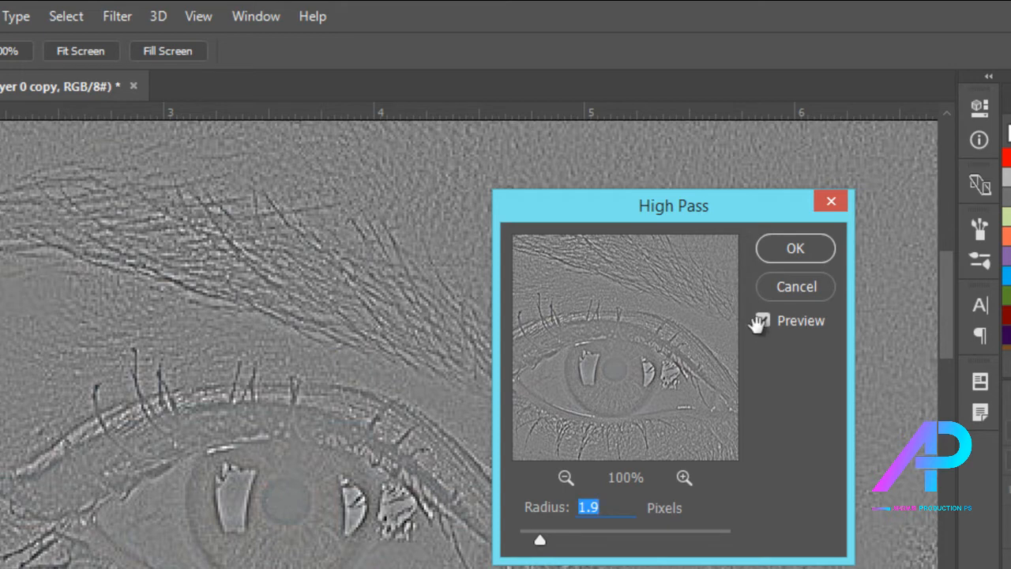
{"action": "left_click_drag", "start_coordinate": [540, 540], "coordinate": [538, 540]}
{"action": "left_click", "coordinate": [799, 252]}
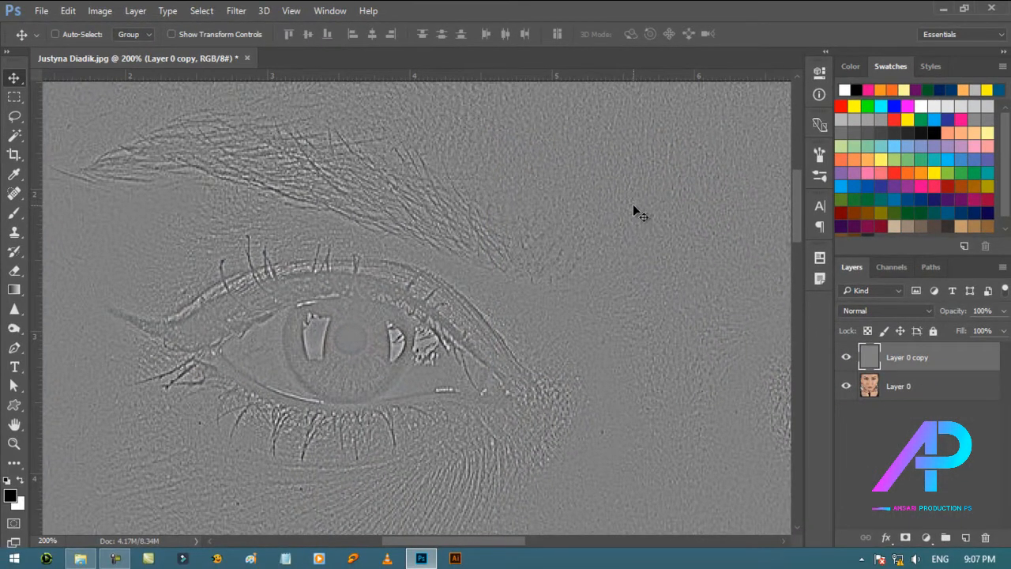
Step: Set the High Pass layer's blend mode to Overlay and add a layer mask inverted to black
{"action": "left_click", "coordinate": [904, 311]}
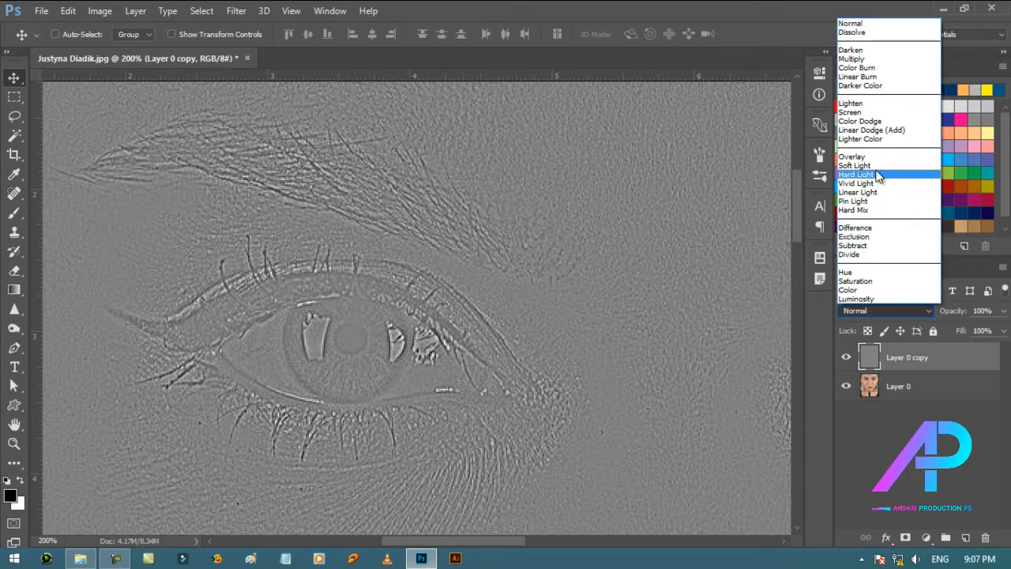
{"action": "left_click", "coordinate": [853, 157]}
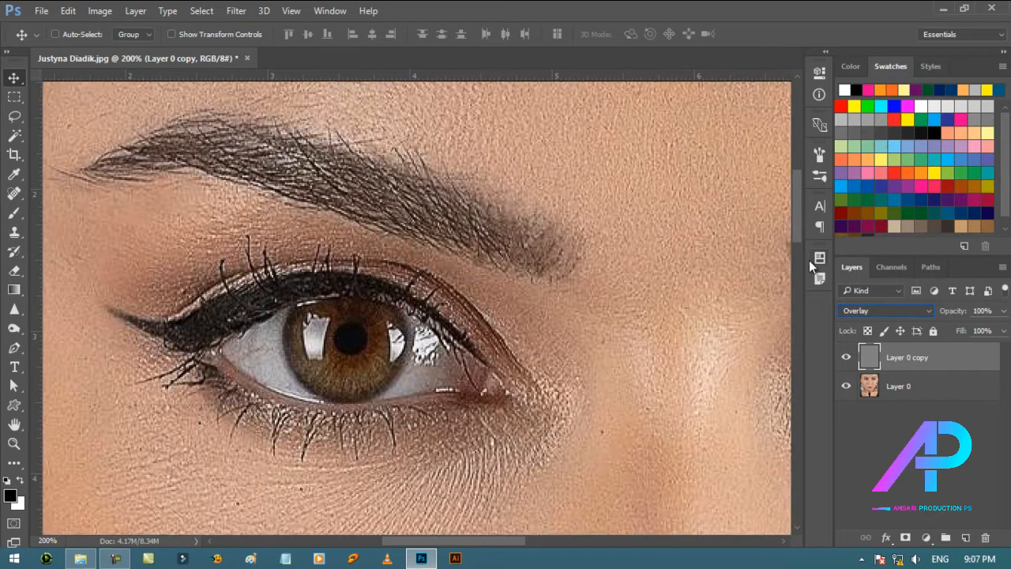
{"action": "left_click", "coordinate": [905, 537]}
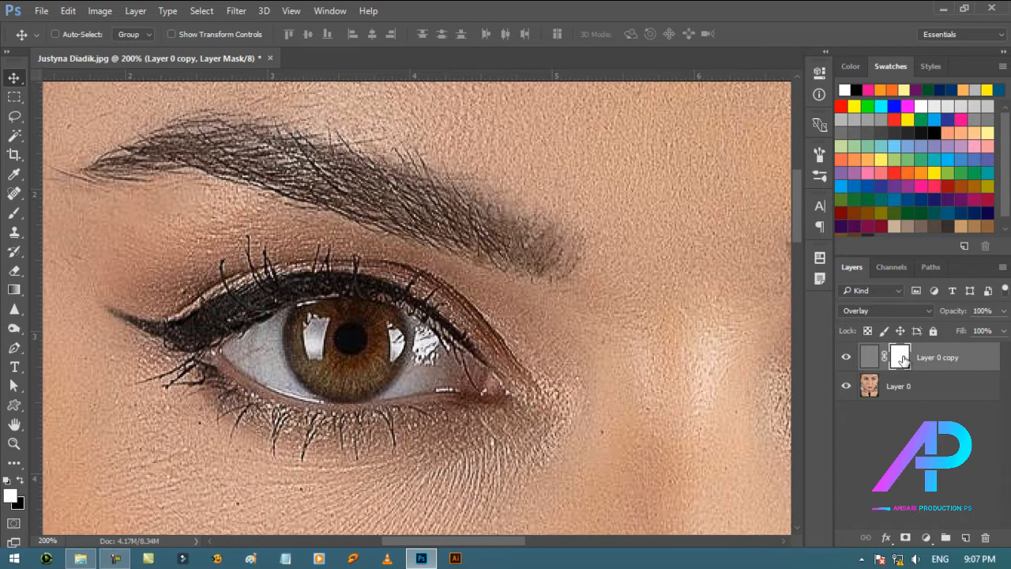
{"action": "key", "text": "ctrl"}
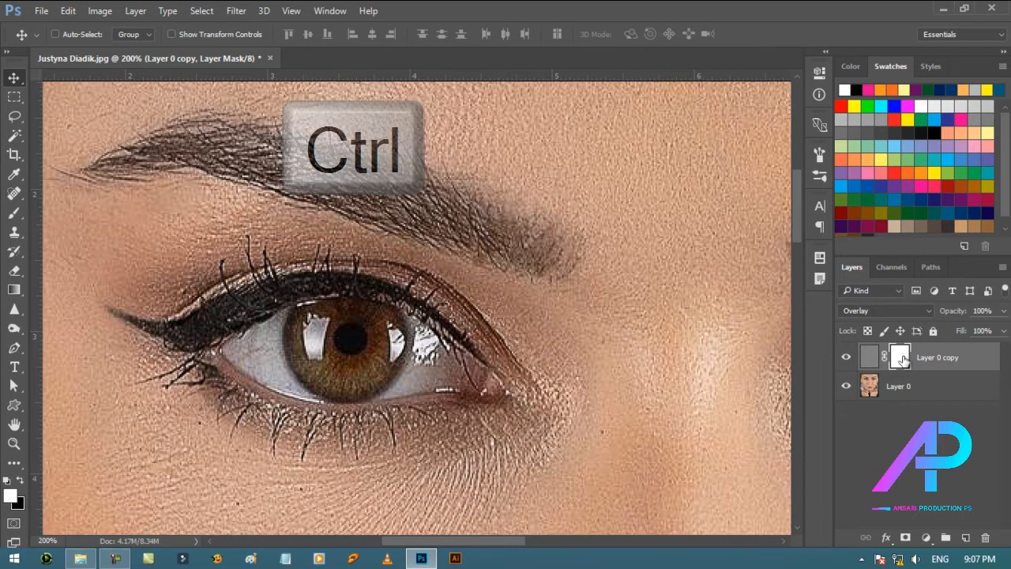
{"action": "key", "text": "ctrl+i"}
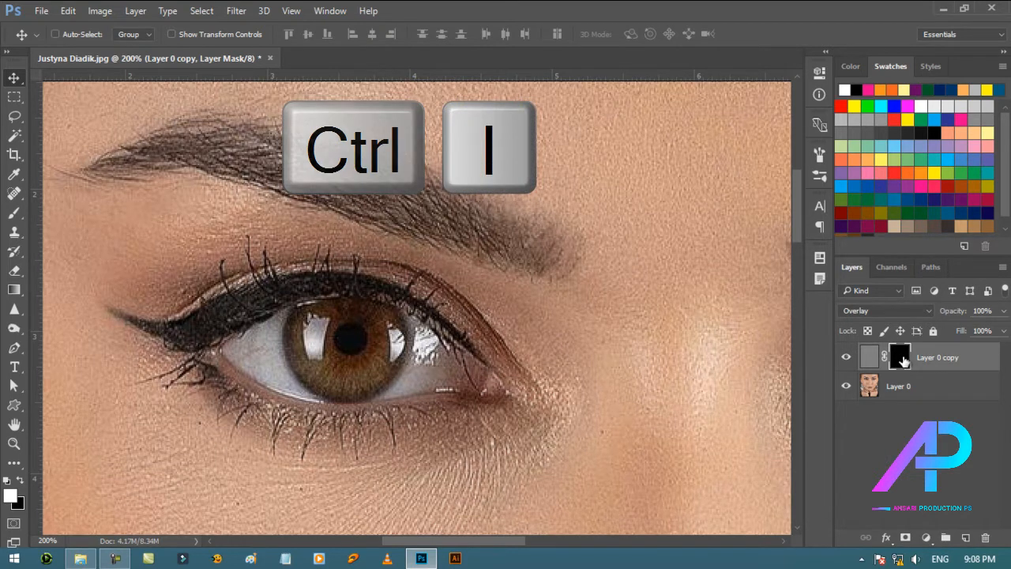
Step: Paint the iris white on the layer mask with a soft 15 px brush at 0% hardness
{"action": "left_click", "coordinate": [14, 212]}
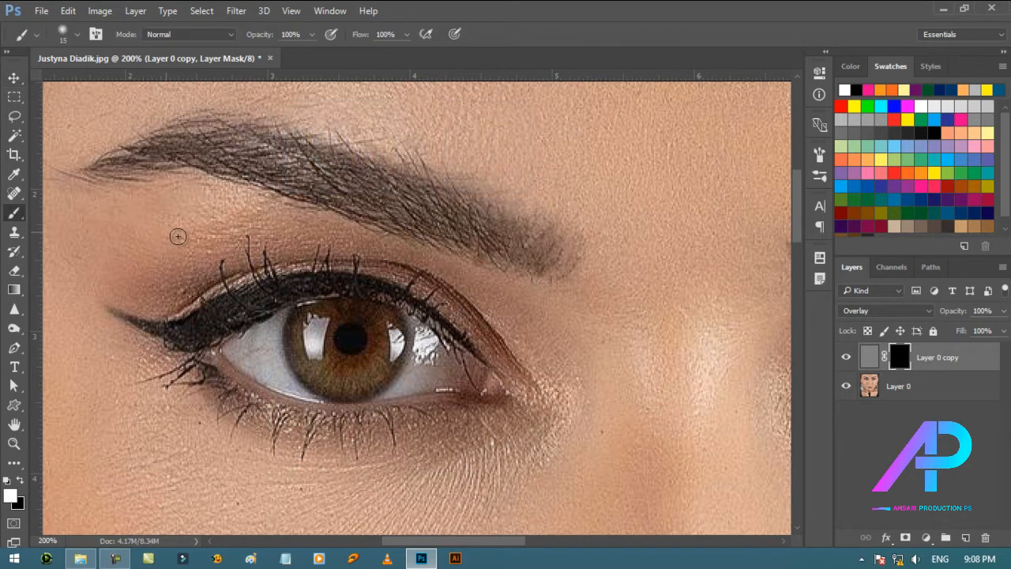
{"action": "right_click", "coordinate": [350, 350]}
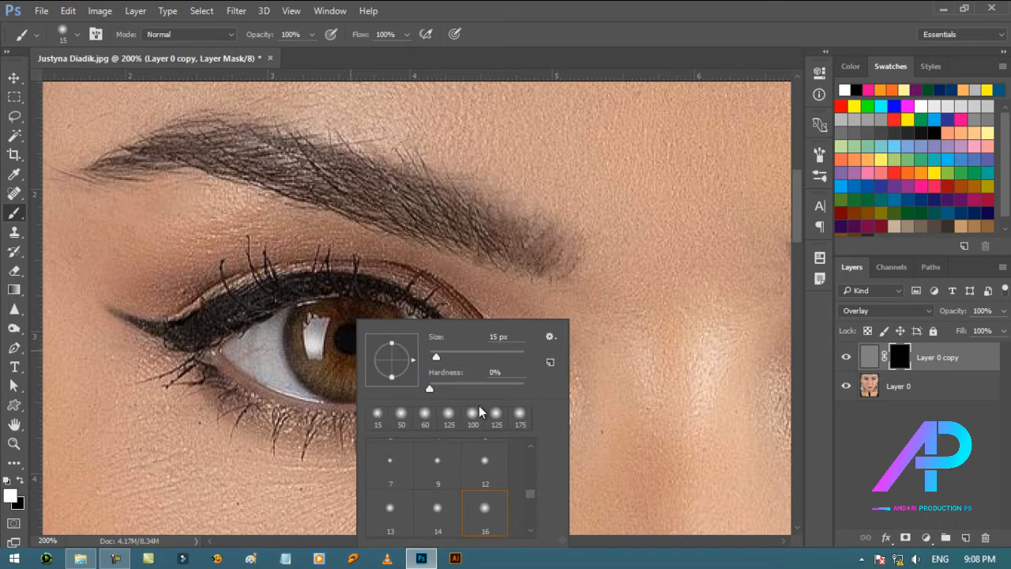
{"action": "left_click_drag", "start_coordinate": [433, 388], "coordinate": [423, 388]}
{"action": "left_click", "coordinate": [527, 23]}
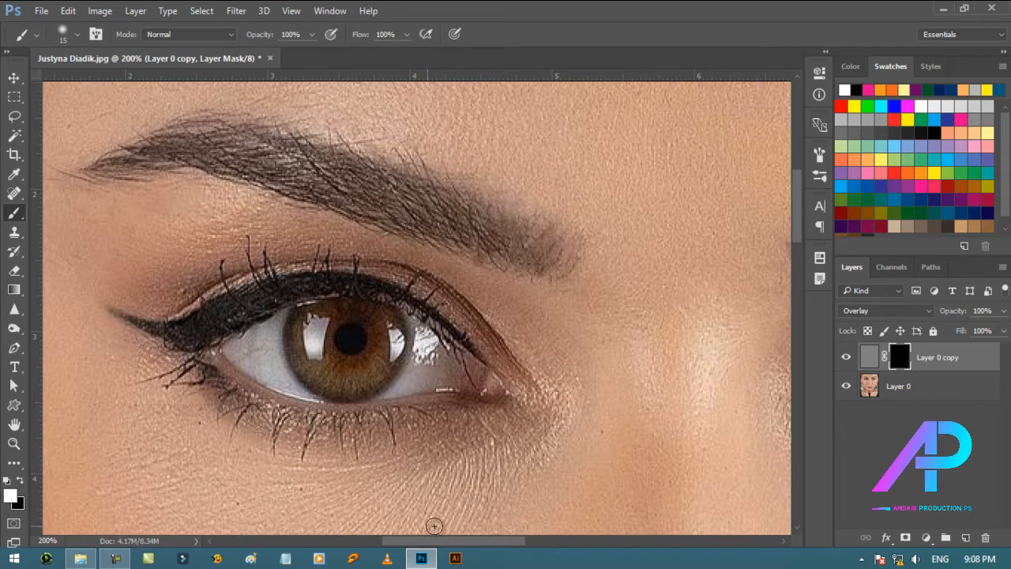
{"action": "mouse_move", "coordinate": [372, 369]}
{"action": "left_mouse_down"}
{"action": "mouse_move", "coordinate": [334, 366]}
{"action": "mouse_move", "coordinate": [359, 376]}
{"action": "mouse_move", "coordinate": [353, 384]}
{"action": "mouse_move", "coordinate": [368, 378]}
{"action": "mouse_move", "coordinate": [330, 375]}
{"action": "mouse_move", "coordinate": [342, 379]}
{"action": "mouse_move", "coordinate": [330, 358]}
{"action": "mouse_move", "coordinate": [311, 366]}
{"action": "mouse_move", "coordinate": [296, 320]}
{"action": "mouse_move", "coordinate": [362, 307]}
{"action": "mouse_move", "coordinate": [390, 319]}
{"action": "mouse_move", "coordinate": [333, 319]}
{"action": "mouse_move", "coordinate": [365, 322]}
{"action": "mouse_move", "coordinate": [369, 360]}
{"action": "mouse_move", "coordinate": [378, 330]}
{"action": "mouse_move", "coordinate": [372, 374]}
{"action": "mouse_move", "coordinate": [380, 359]}
{"action": "mouse_move", "coordinate": [376, 374]}
{"action": "mouse_move", "coordinate": [384, 371]}
{"action": "mouse_move", "coordinate": [353, 384]}
{"action": "mouse_move", "coordinate": [336, 364]}
{"action": "left_mouse_up"}
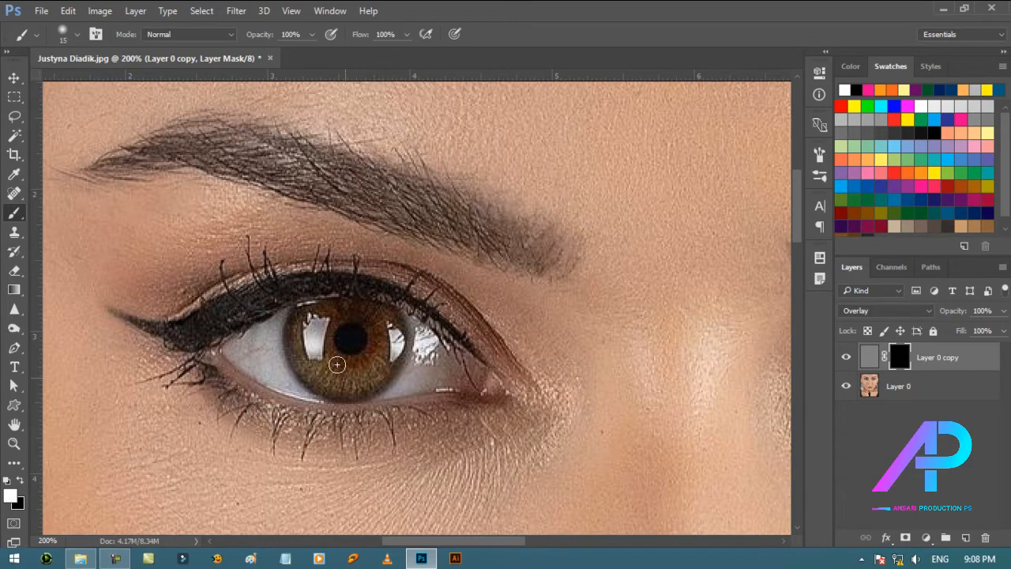
Step: Toggle the visibility of Layer 0 and the High Pass layer to check the painted iris area
{"action": "left_click", "coordinate": [844, 387]}
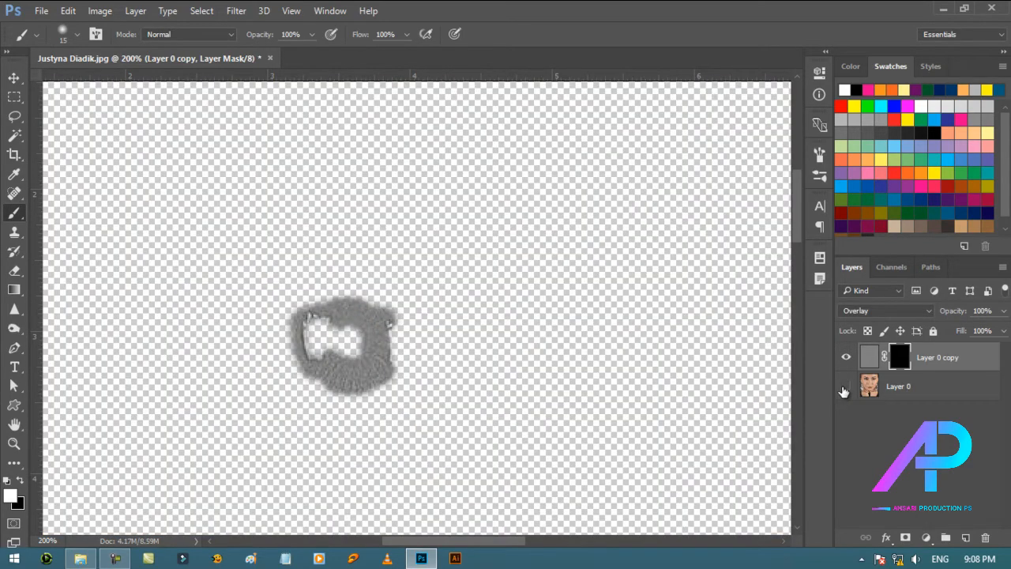
{"action": "left_click", "coordinate": [843, 386]}
{"action": "left_click", "coordinate": [844, 387]}
{"action": "left_click", "coordinate": [843, 387]}
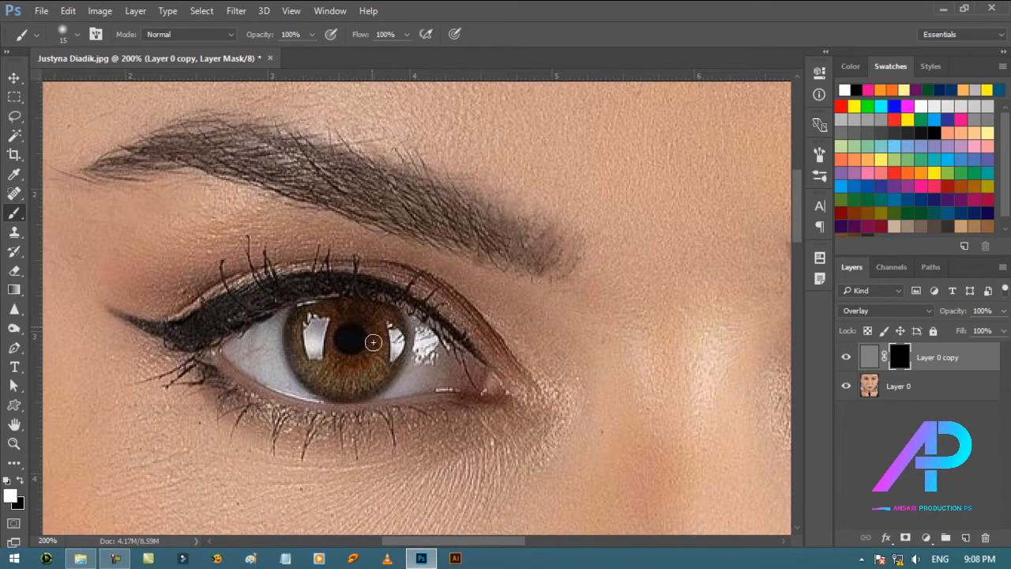
{"action": "left_click", "coordinate": [846, 357]}
{"action": "left_click", "coordinate": [846, 357]}
Step: Isolate the High Pass layer, paint over missed parts of the iris on its mask, and show Layer 0 again
{"action": "left_click", "coordinate": [846, 357], "text": "alt"}
{"action": "left_click", "coordinate": [845, 356]}
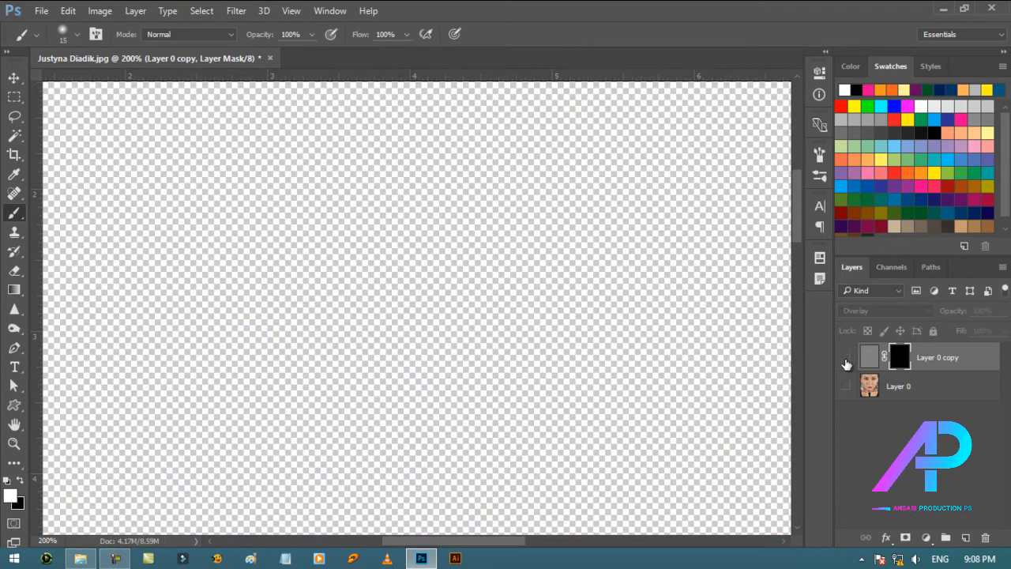
{"action": "left_click", "coordinate": [846, 357]}
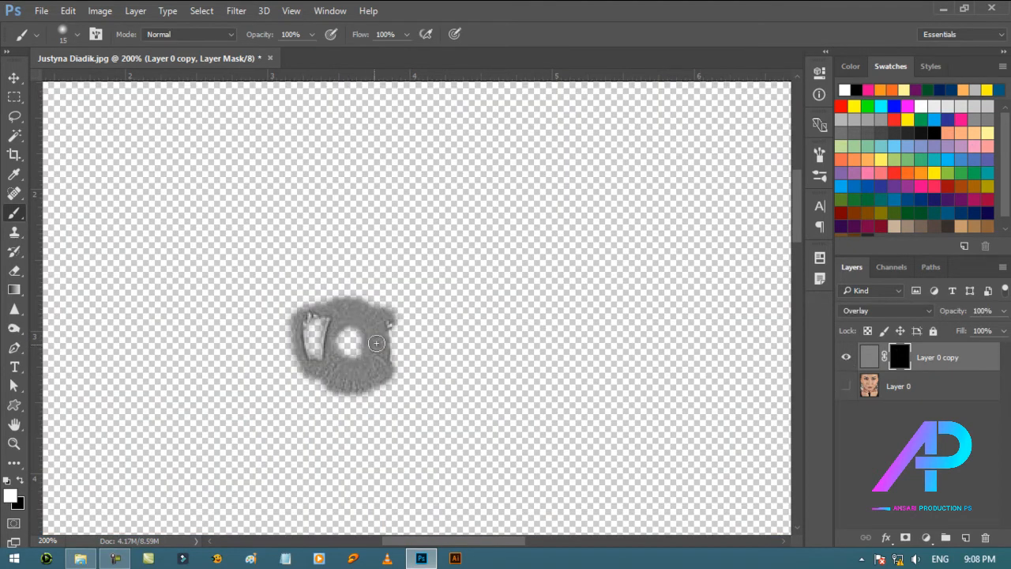
{"action": "mouse_move", "coordinate": [384, 342]}
{"action": "left_mouse_down"}
{"action": "mouse_move", "coordinate": [389, 365]}
{"action": "mouse_move", "coordinate": [340, 380]}
{"action": "mouse_move", "coordinate": [325, 371]}
{"action": "left_mouse_up"}
{"action": "left_click", "coordinate": [846, 387]}
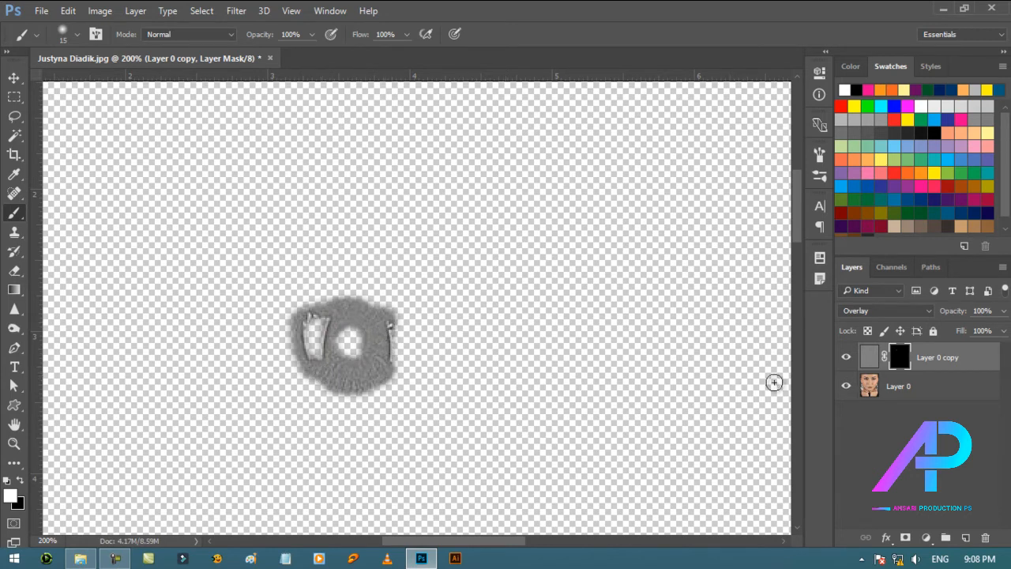
Step: Set the brush flow to 10%, paint the mask lightly around the eye, and select the High Pass layer's image thumbnail
{"action": "left_click", "coordinate": [312, 34]}
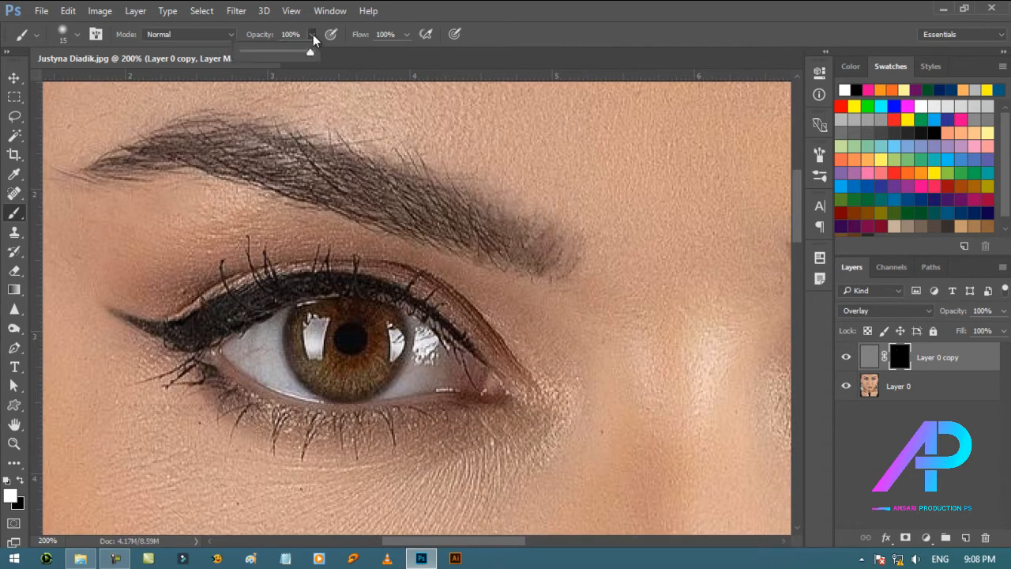
{"action": "left_click", "coordinate": [407, 34]}
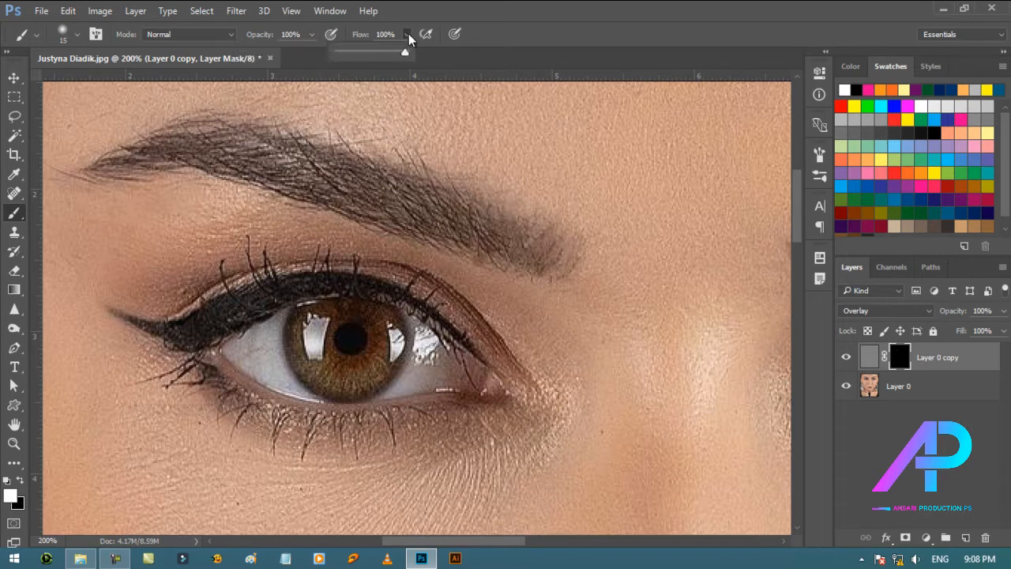
{"action": "left_click_drag", "start_coordinate": [402, 52], "coordinate": [344, 56]}
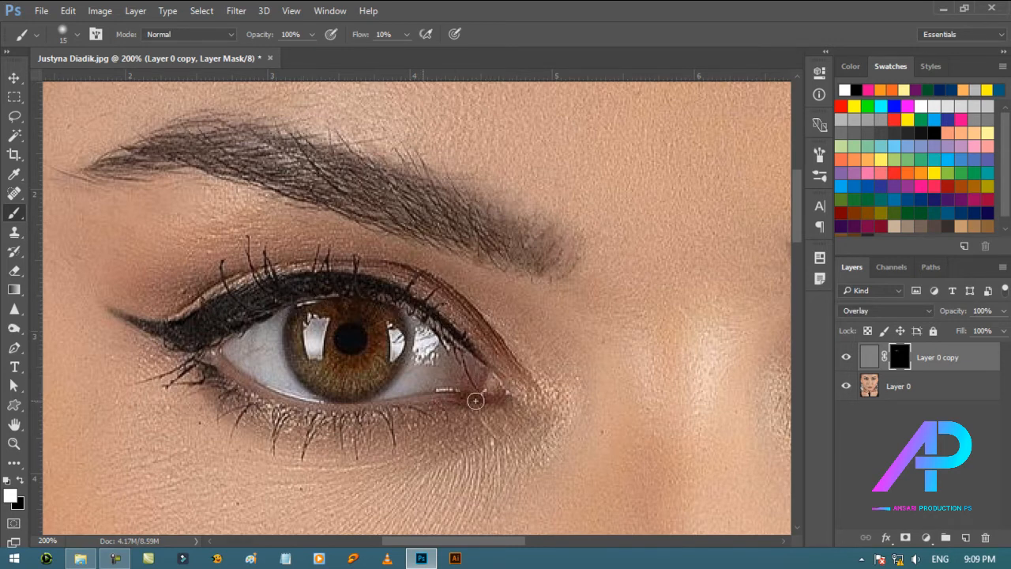
{"action": "key", "text": "v"}
{"action": "left_click", "coordinate": [868, 357]}
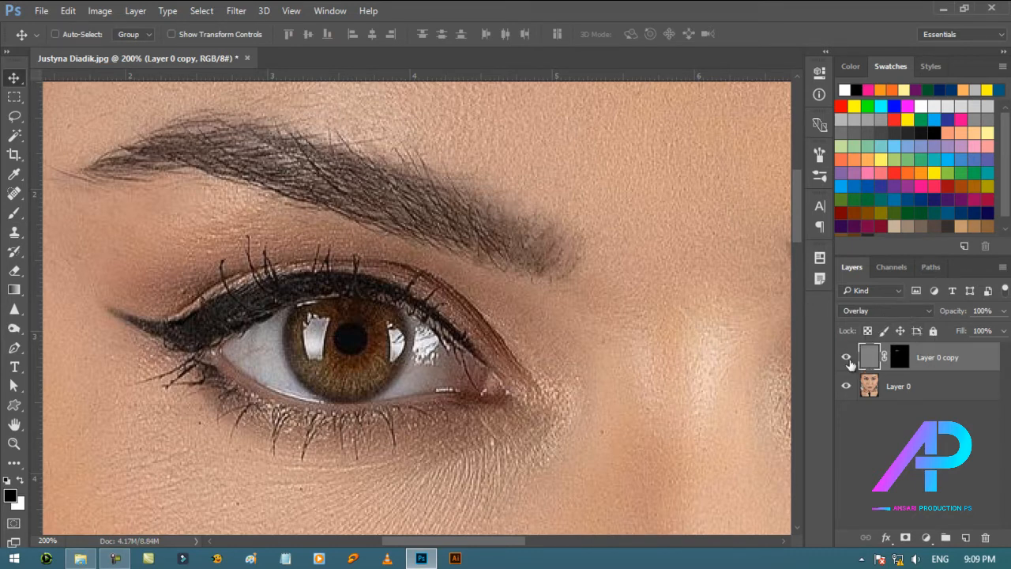
Step: Try the Hard Light blend mode on the High Pass layer and toggle its visibility to compare the eye
{"action": "left_click", "coordinate": [865, 313]}
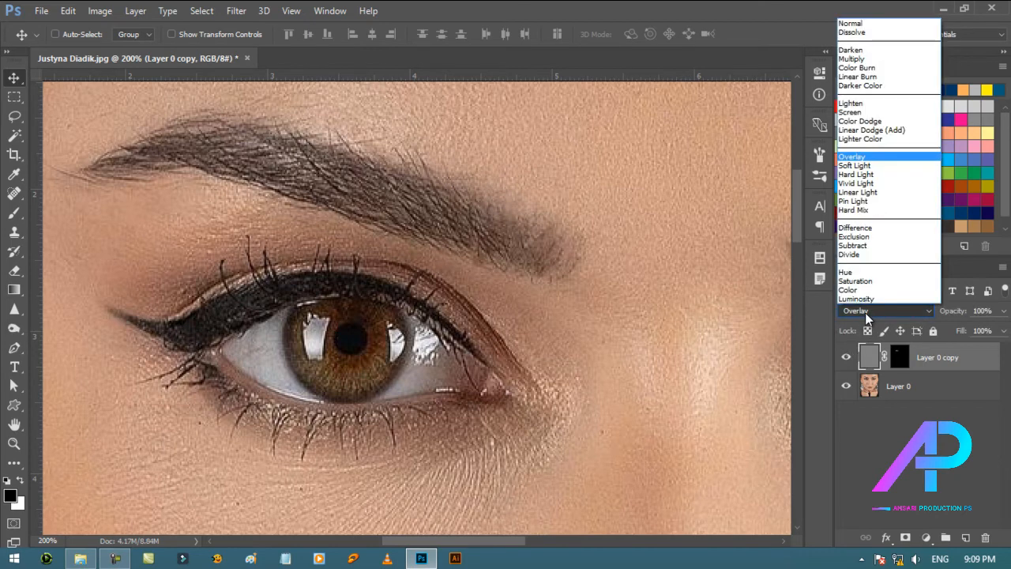
{"action": "left_click", "coordinate": [857, 174]}
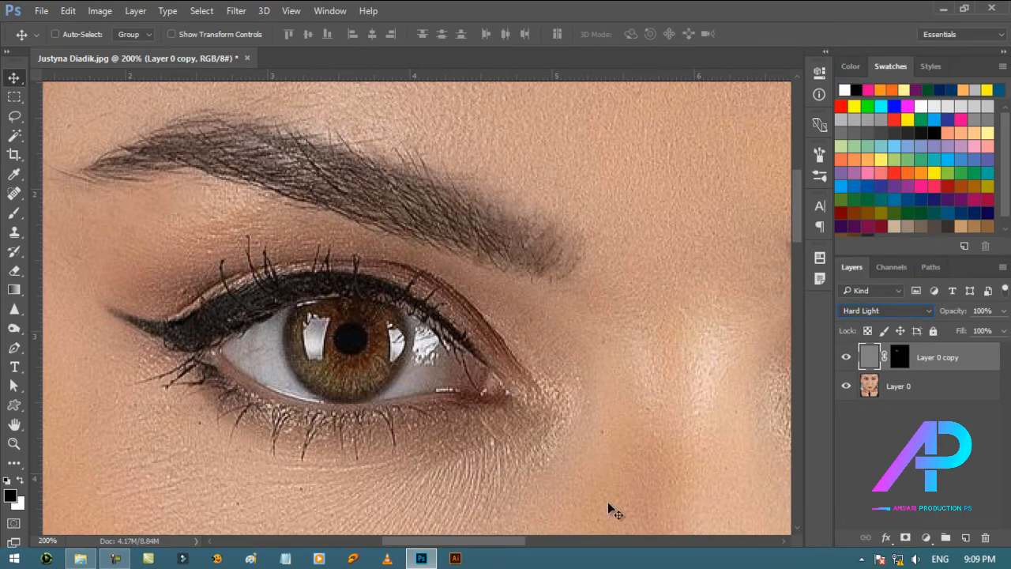
{"action": "left_click", "coordinate": [846, 357]}
{"action": "left_click", "coordinate": [846, 359]}
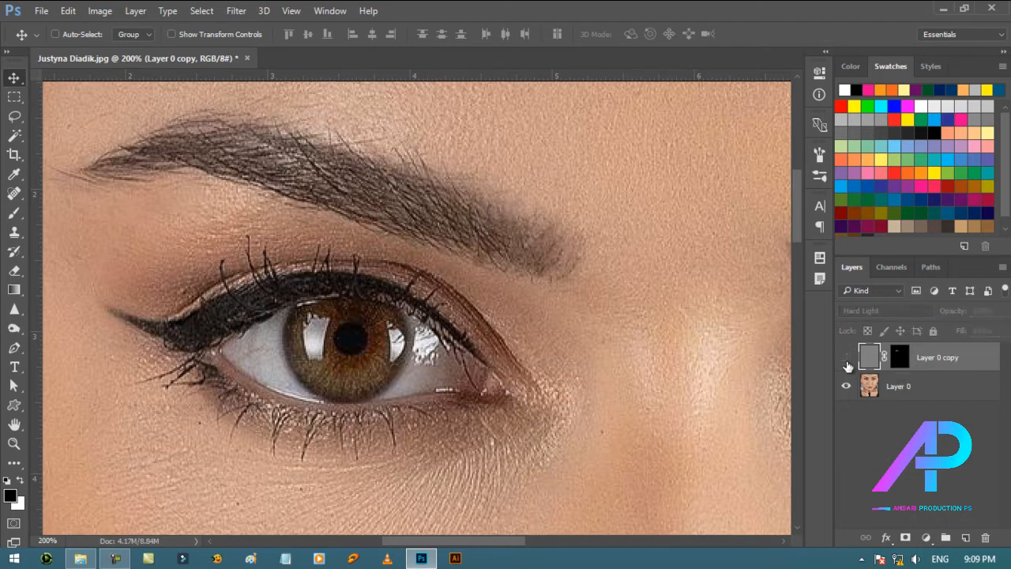
{"action": "left_click", "coordinate": [846, 359]}
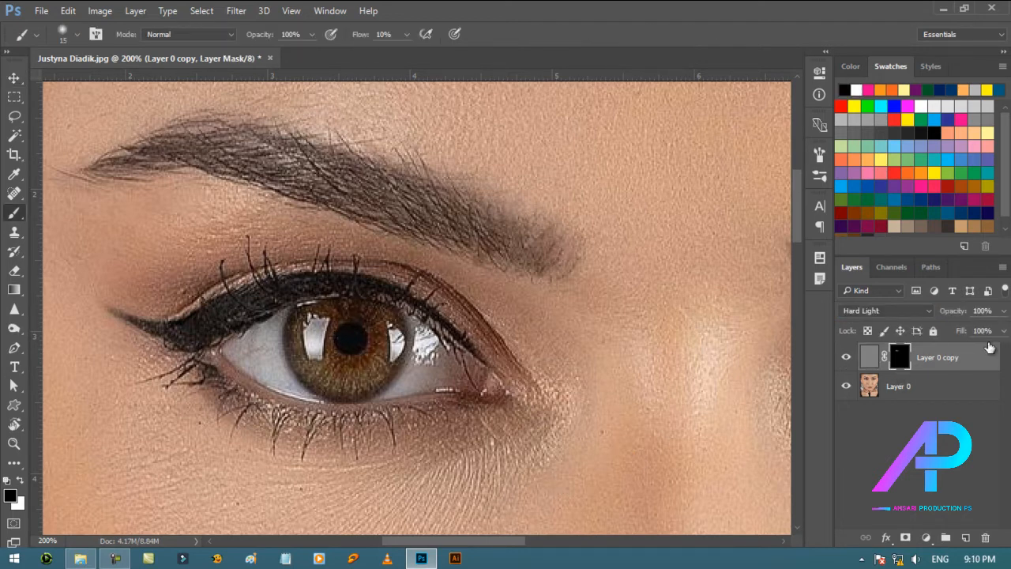
Step: Set the High Pass layer's blend mode to Vivid Light and toggle its visibility to compare the iris before and after
{"action": "left_click", "coordinate": [880, 310]}
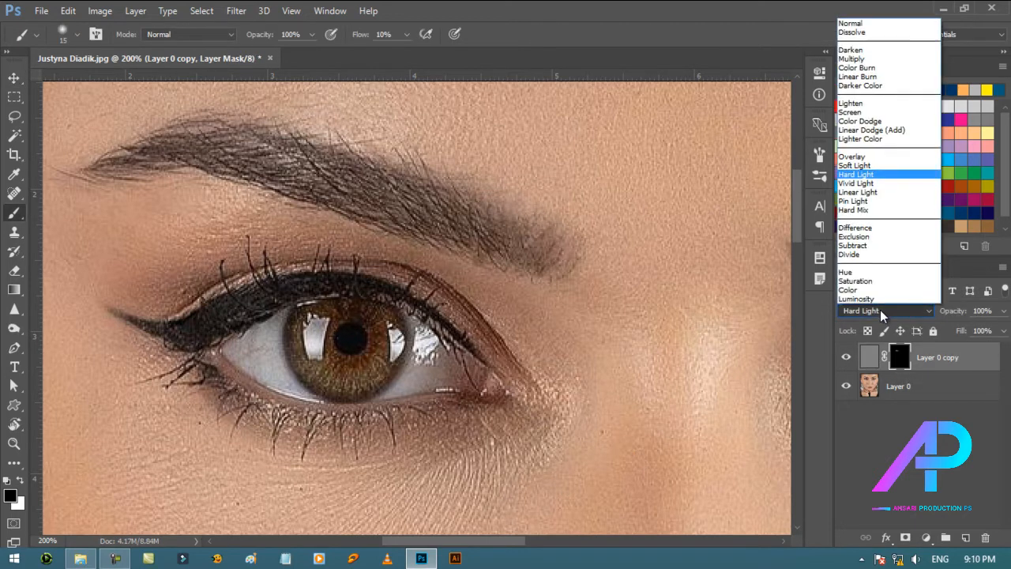
{"action": "left_click", "coordinate": [880, 183]}
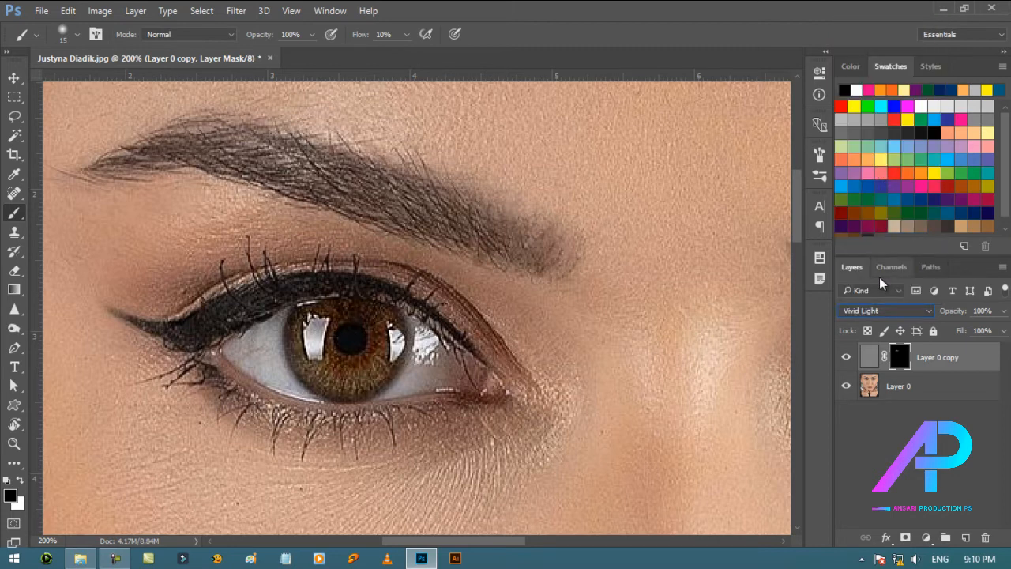
{"action": "left_click", "coordinate": [846, 360]}
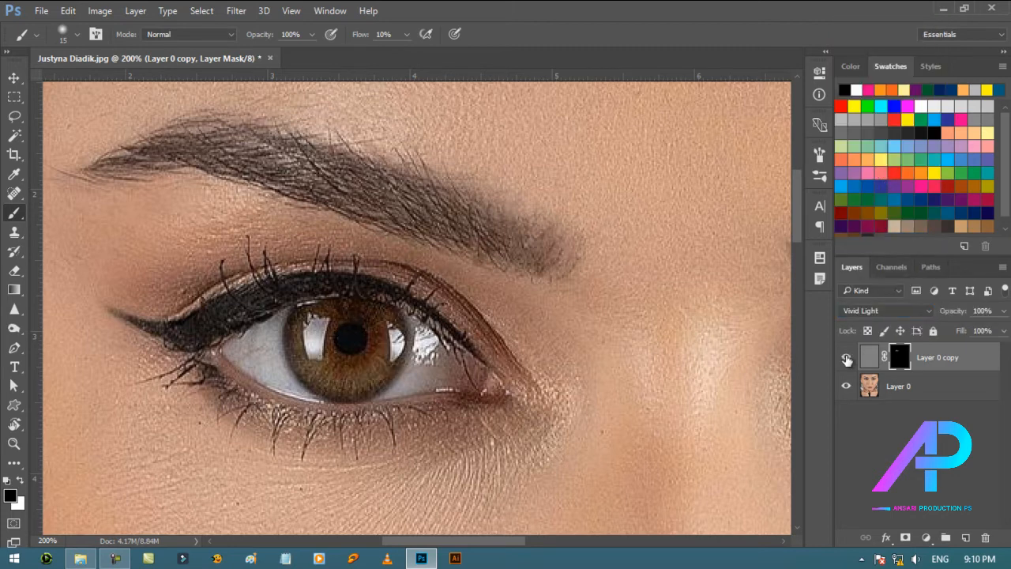
{"action": "left_click", "coordinate": [846, 359]}
{"action": "left_click", "coordinate": [846, 359]}
{"action": "left_click", "coordinate": [846, 359]}
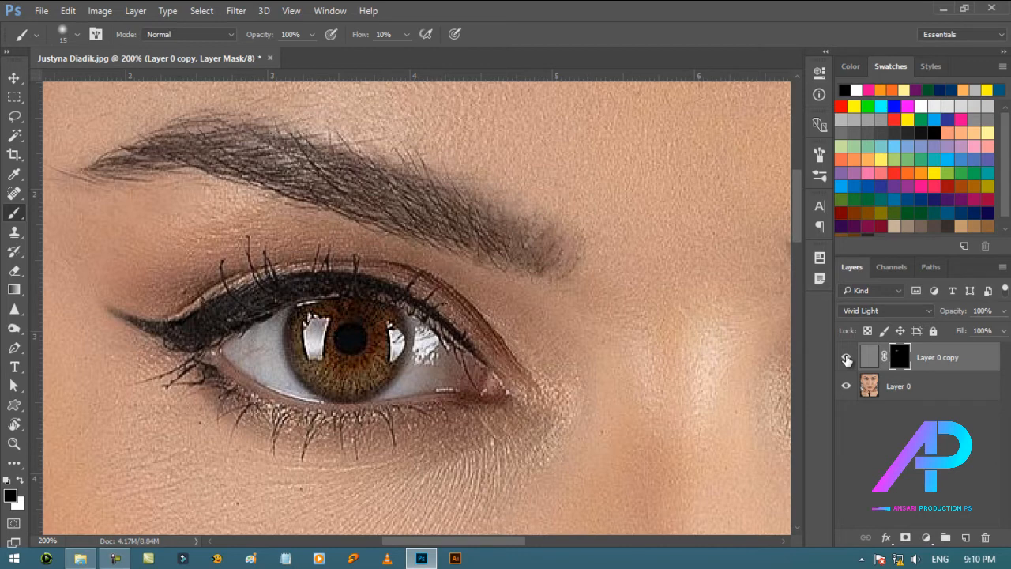
{"action": "key", "text": "ctrl+minus"}
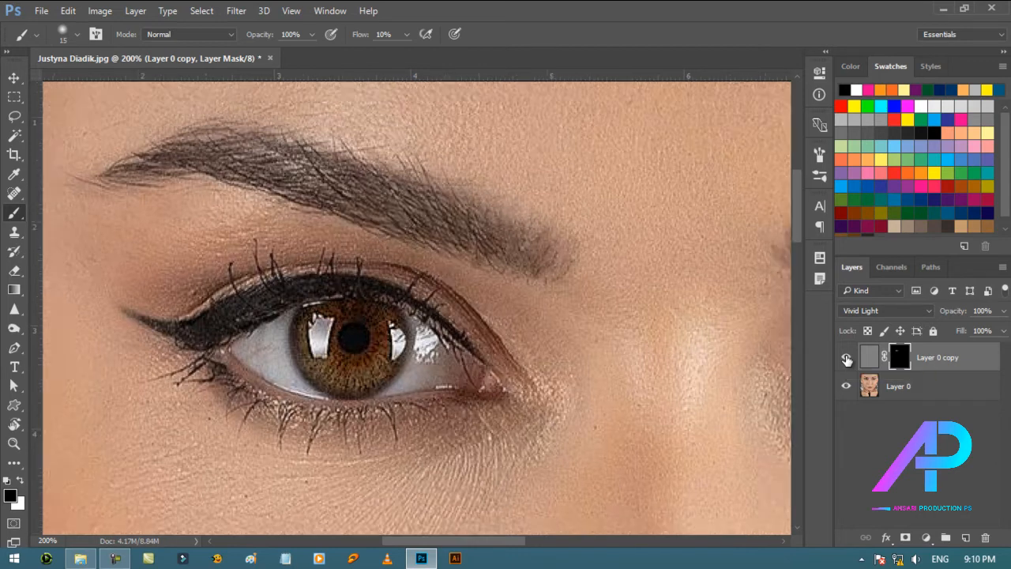